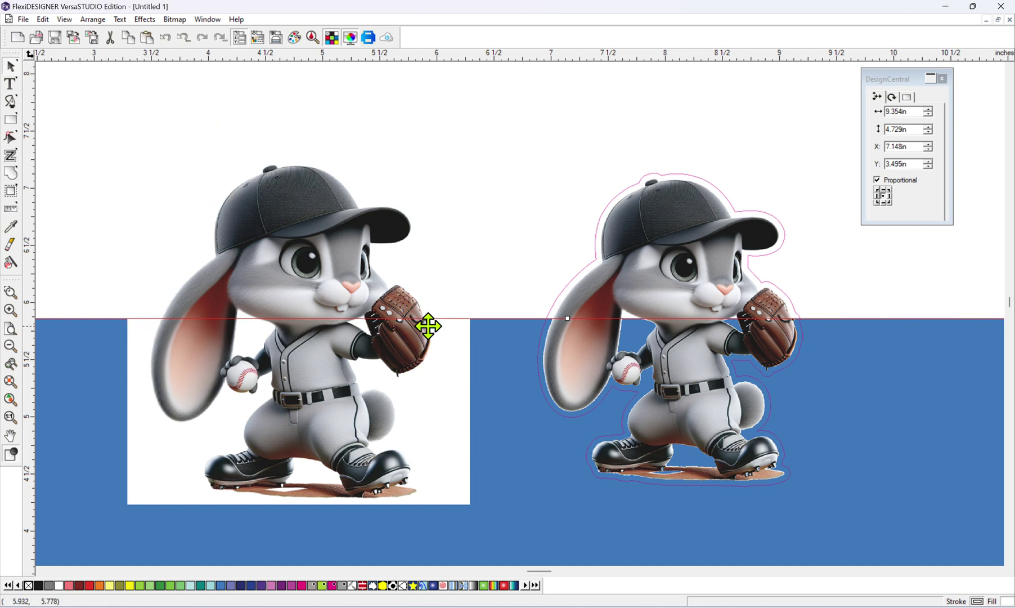
Step: Try a contour cut with zero offset on the larger rabbit bitmap that still has its white background
left_click(291, 210)
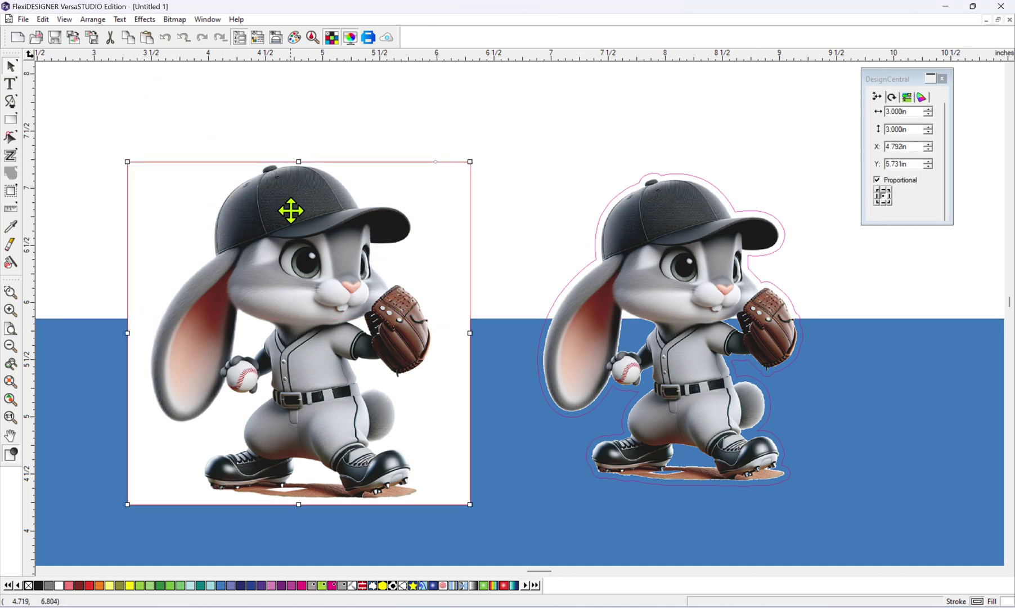
left_click(145, 20)
left_click(169, 68)
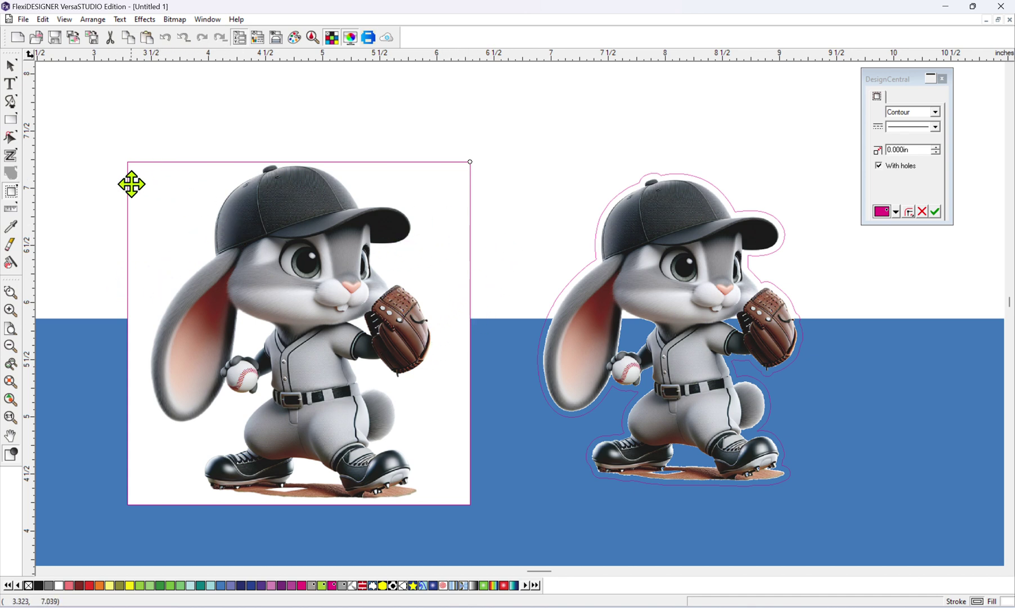
left_click(276, 215)
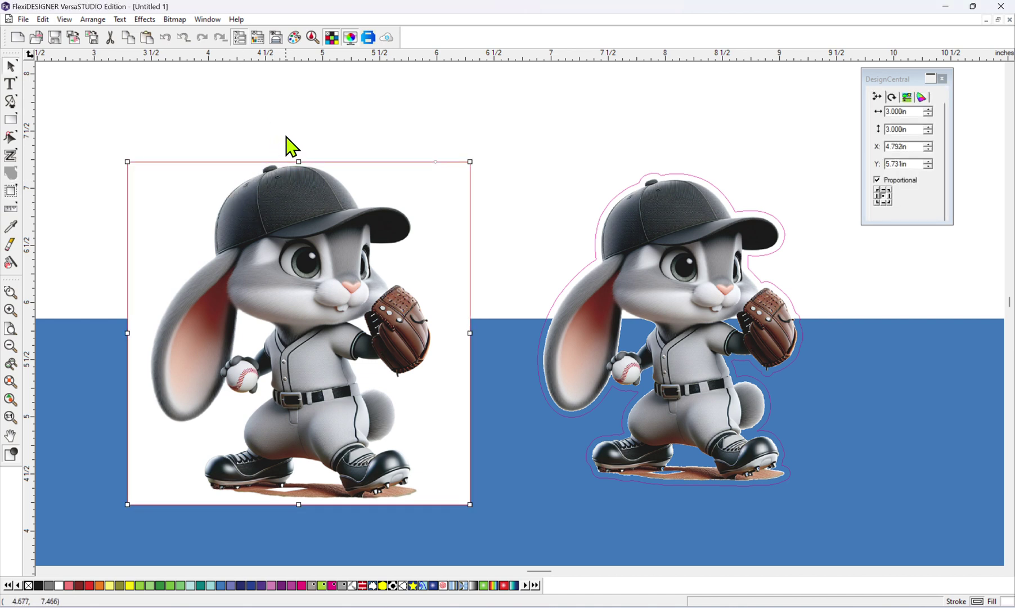
Step: Make the larger rabbit bitmap's white background transparent with tolerance 0, including the enclosed areas of similar colour
left_click(176, 20)
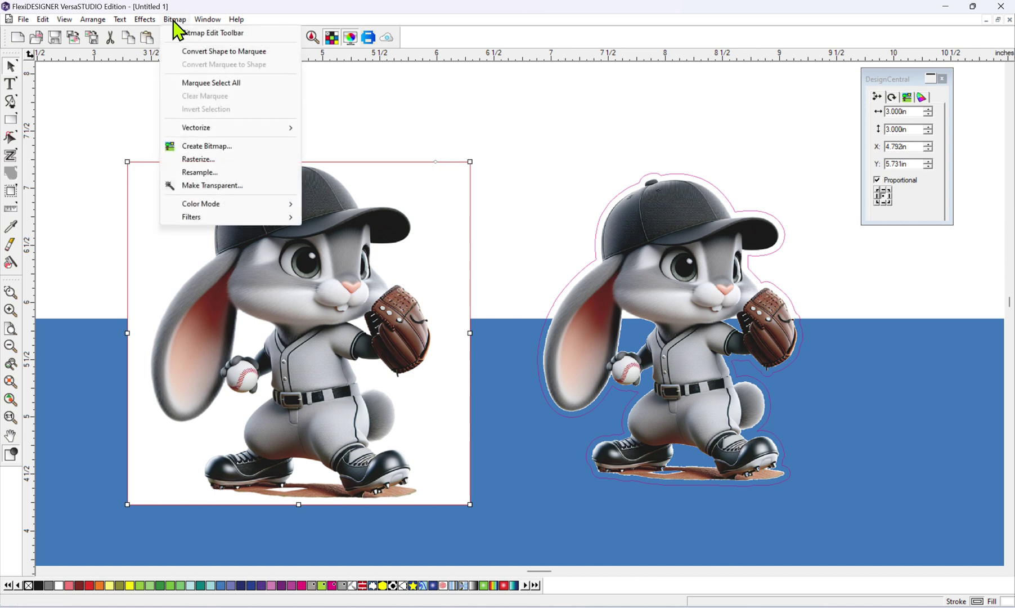
left_click(228, 189)
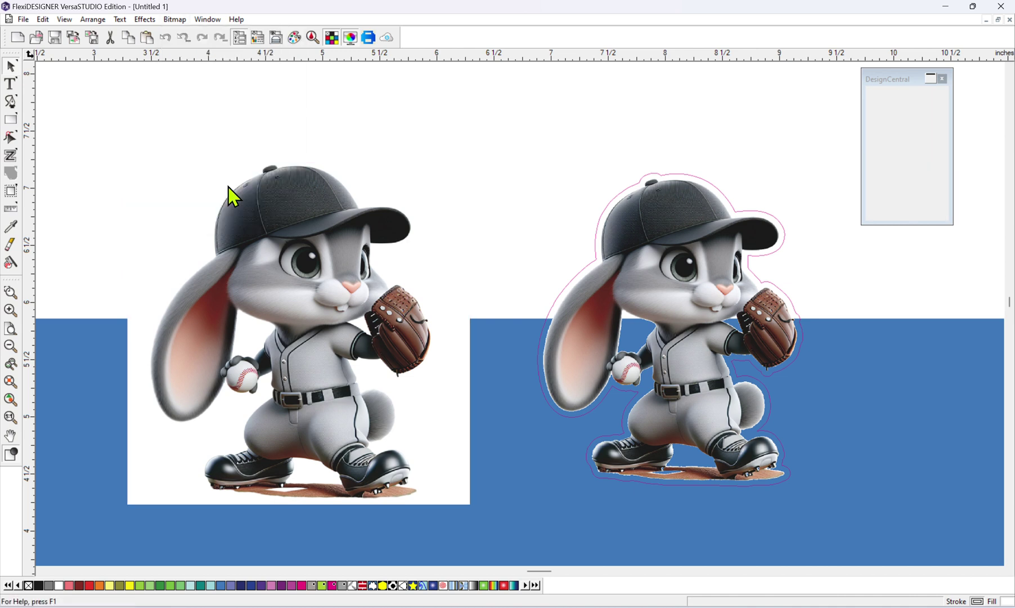
left_click(187, 202)
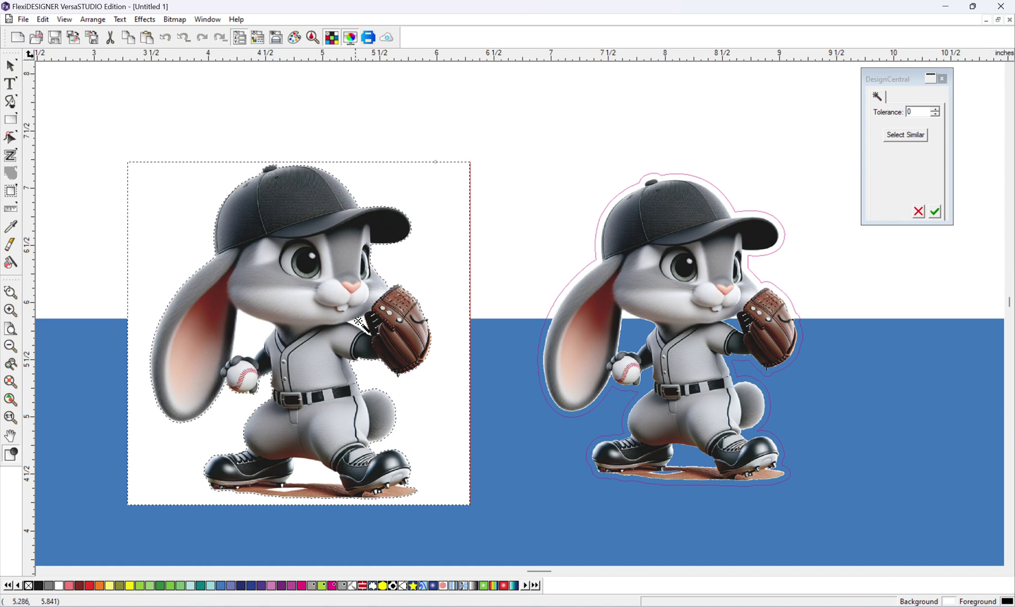
left_click(908, 135)
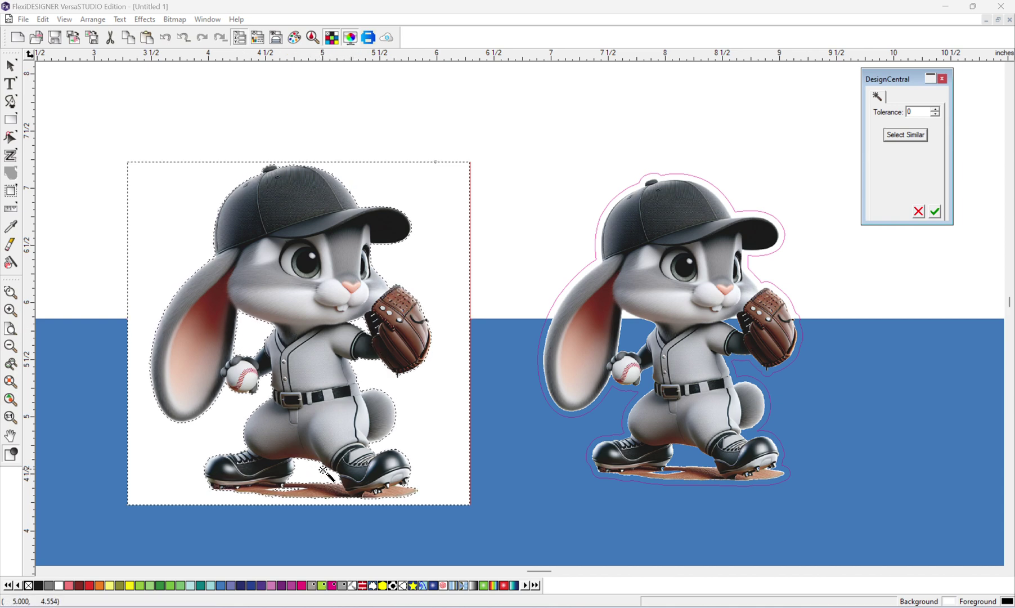
left_click(935, 211)
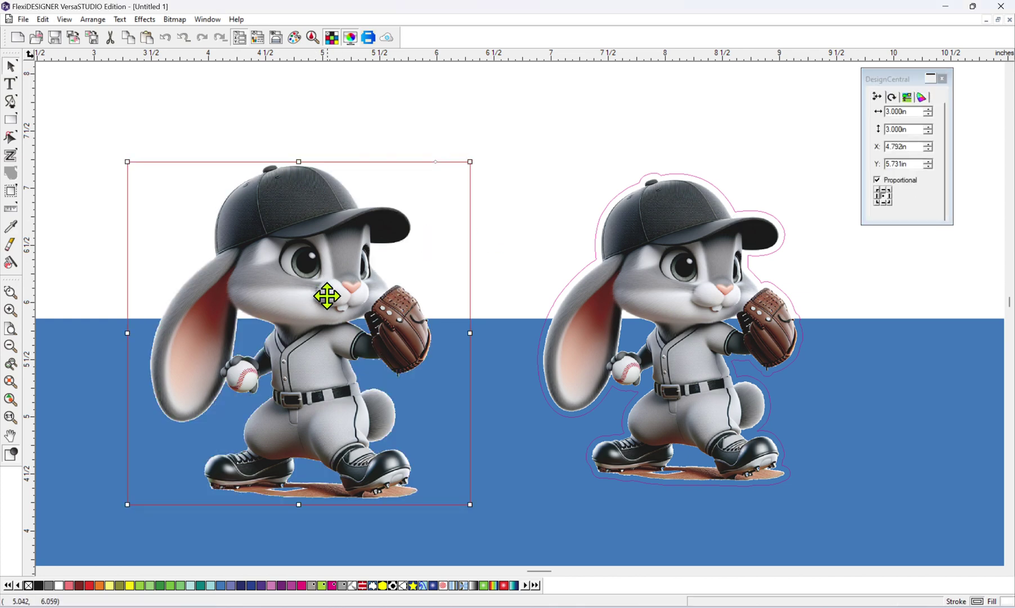
Step: Move the larger rabbit bitmap down onto the blue rectangle, at about X 4.9 in, Y 4.2 in
scroll(327, 296, "down", 3)
left_click_drag(330, 248, 342, 385)
scroll(489, 315, "down", 3)
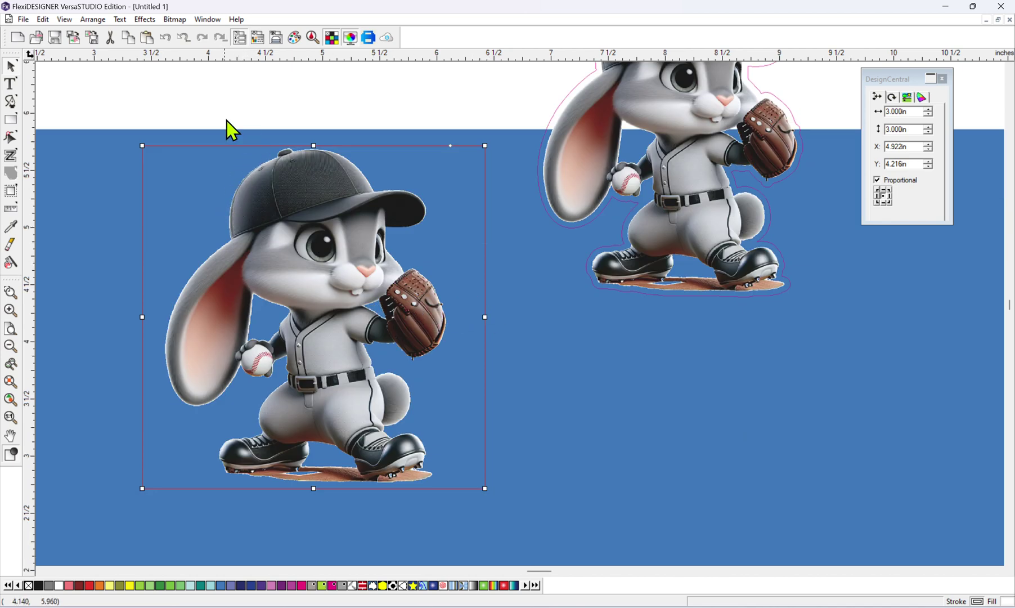
Step: Try a contour cut around the larger rabbit, with holes and an offset of 0.050 in
left_click(144, 19)
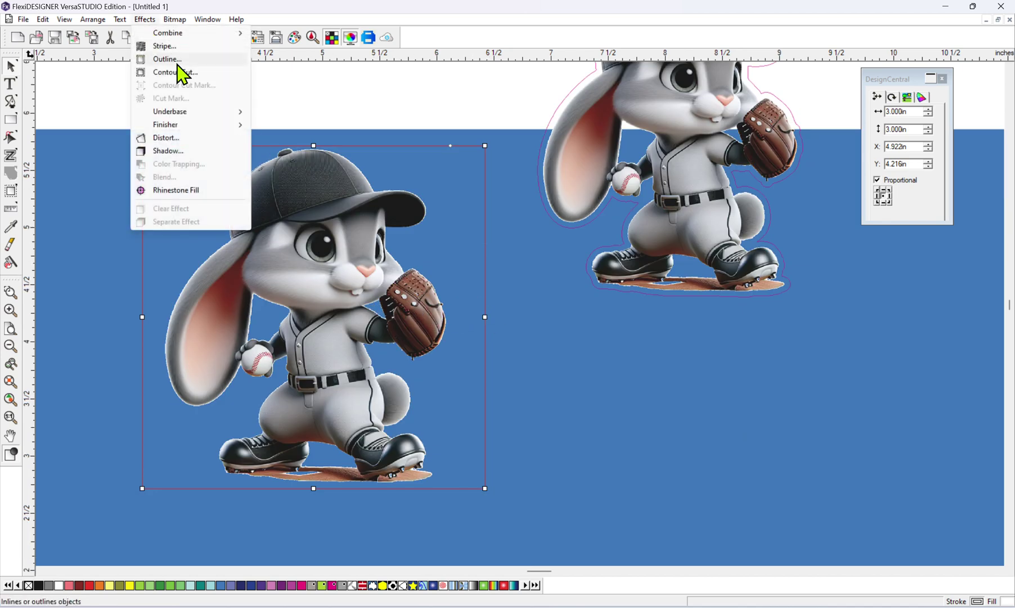
left_click(176, 73)
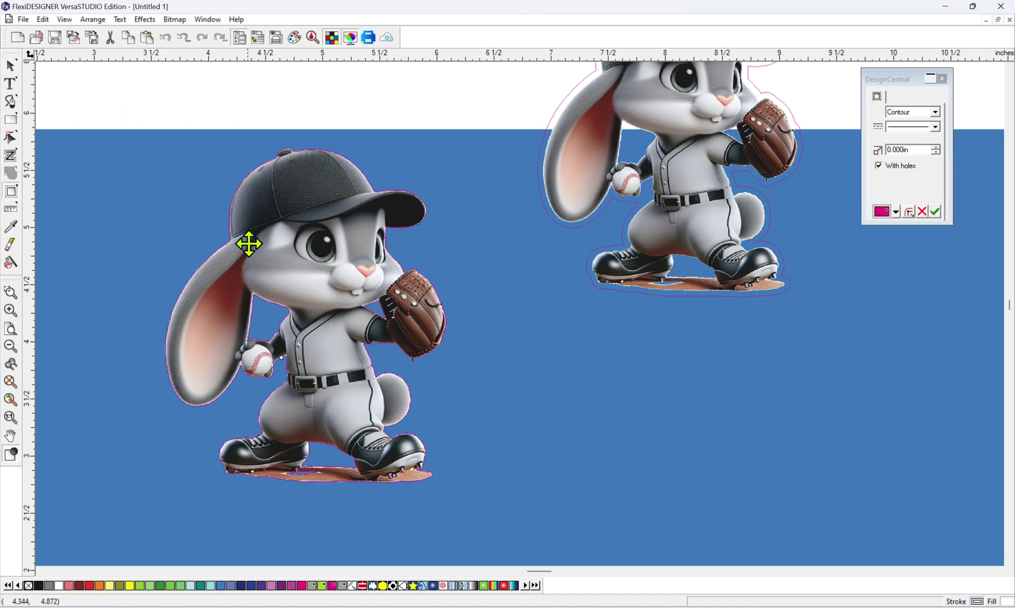
left_click(936, 147)
left_click(937, 148)
left_click(937, 148)
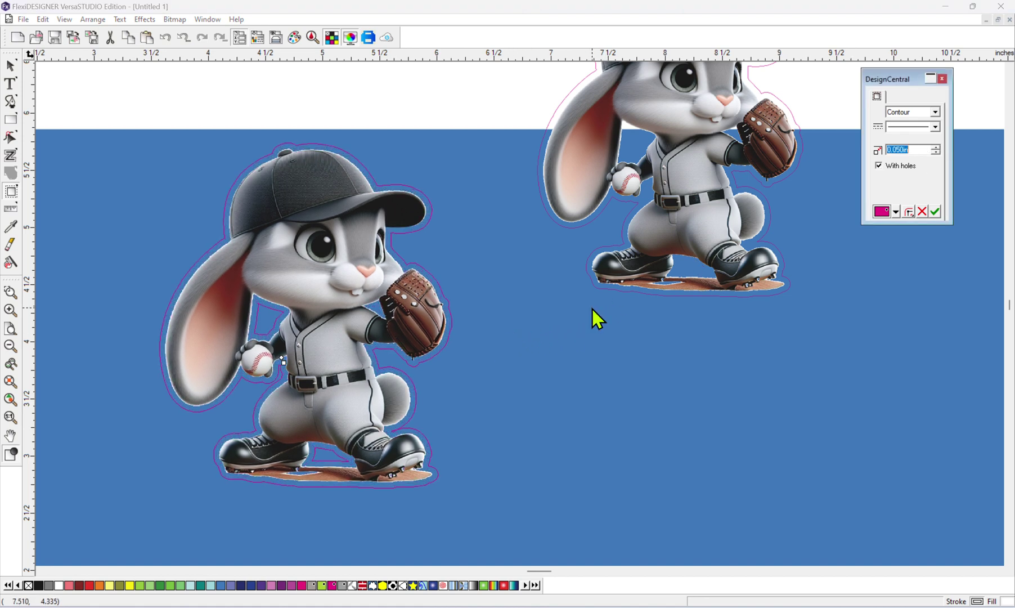
Step: Reduce the larger rabbit's contour cut offset to 0.000 in
left_click(935, 152)
left_click(935, 152)
left_click(935, 152)
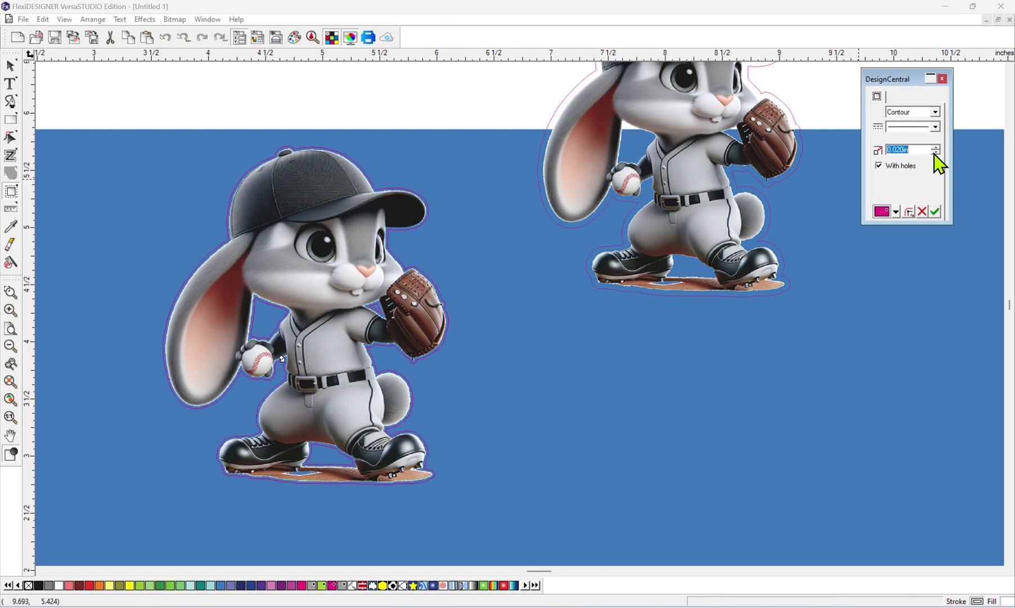
left_click(935, 152)
left_click(936, 152)
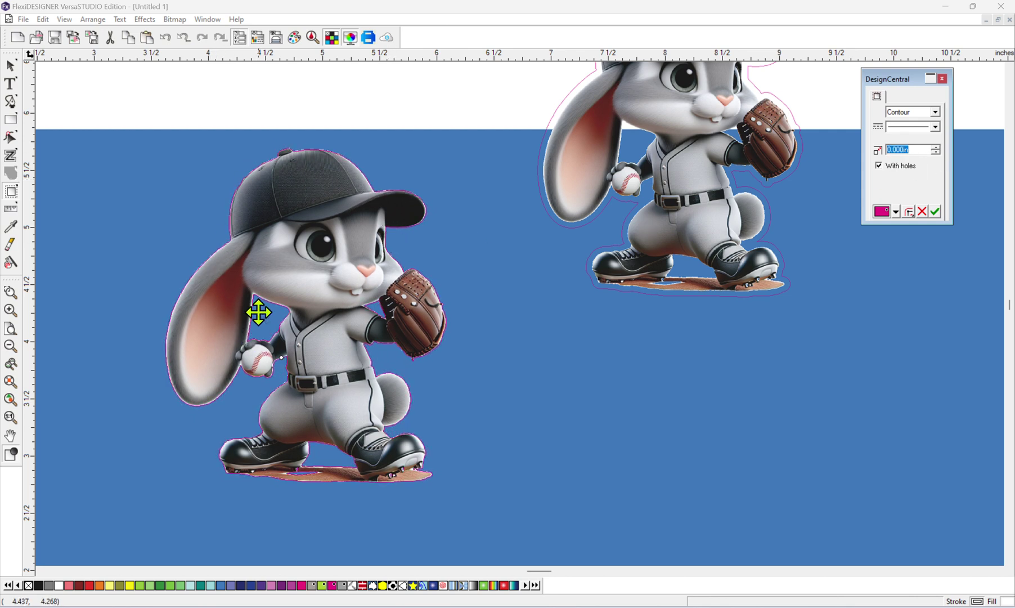
Step: Examine up close how the zero-offset contour follows the small gap between the rabbit's chin, arm and glove
left_click(9, 310)
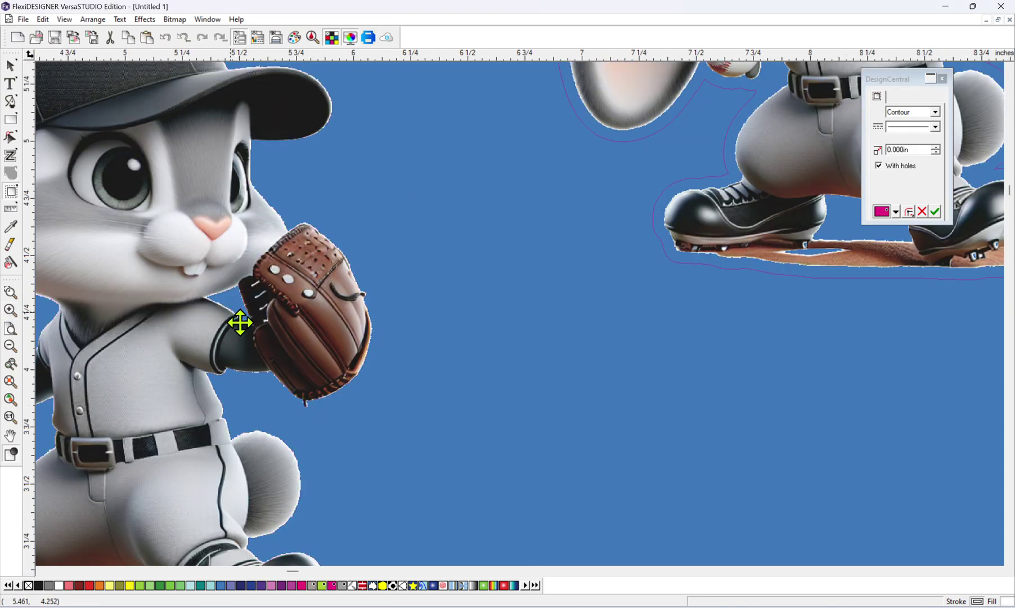
left_click(10, 292)
left_click_drag(243, 331, 332, 418)
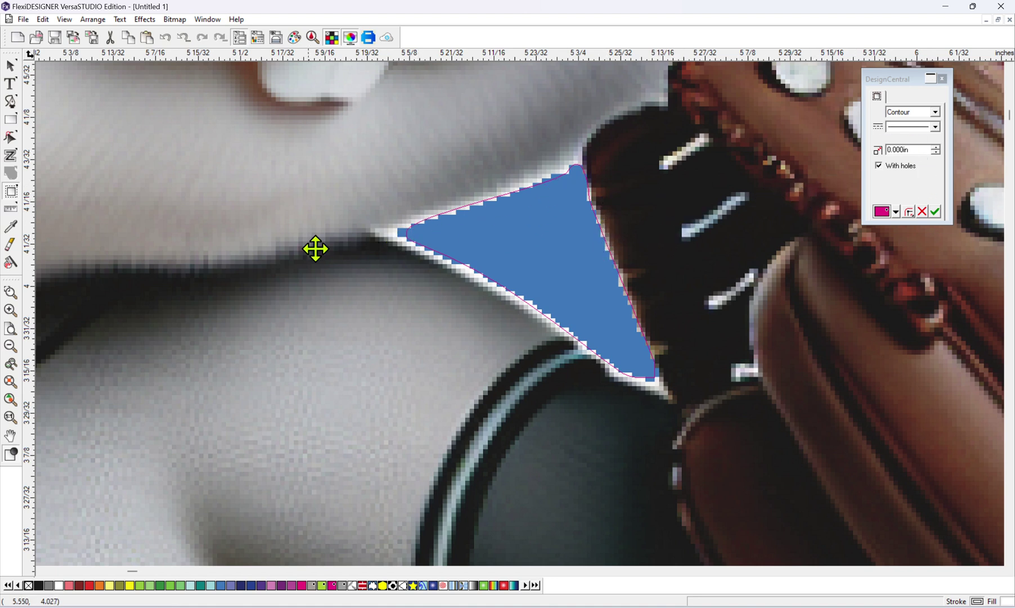
left_click(11, 418)
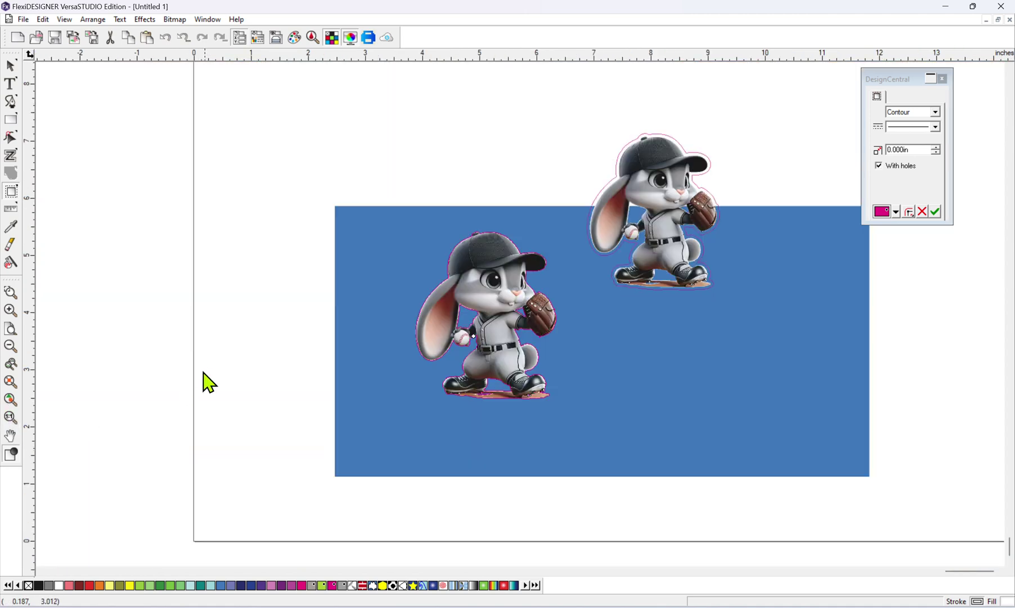
Step: Try a contour cut offset of 0.020 in on the larger rabbit and discard the contour cut
left_click(10, 311)
left_click(10, 311)
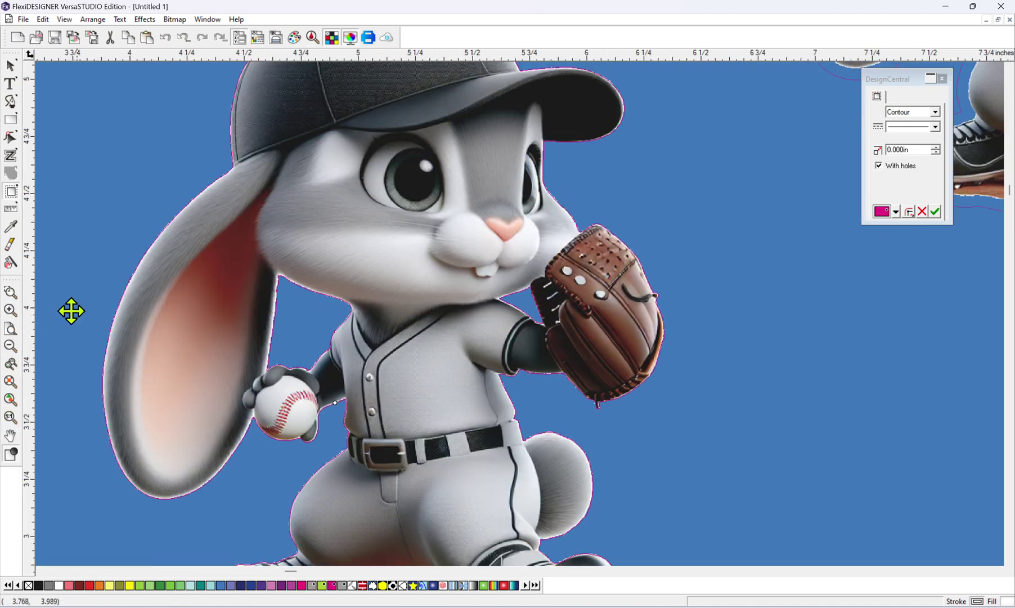
left_click(11, 308)
left_click(12, 350)
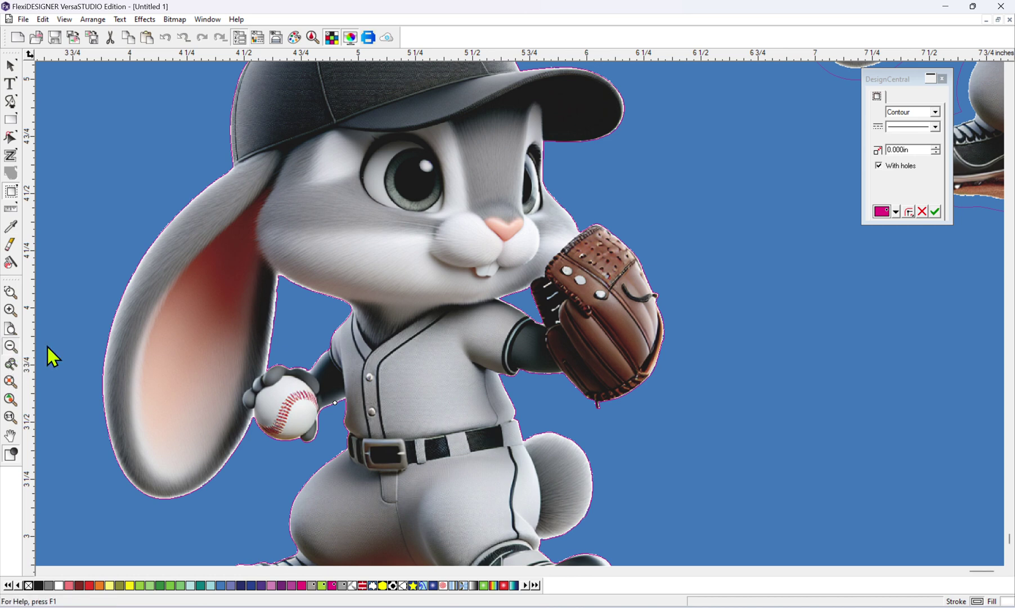
left_click(937, 148)
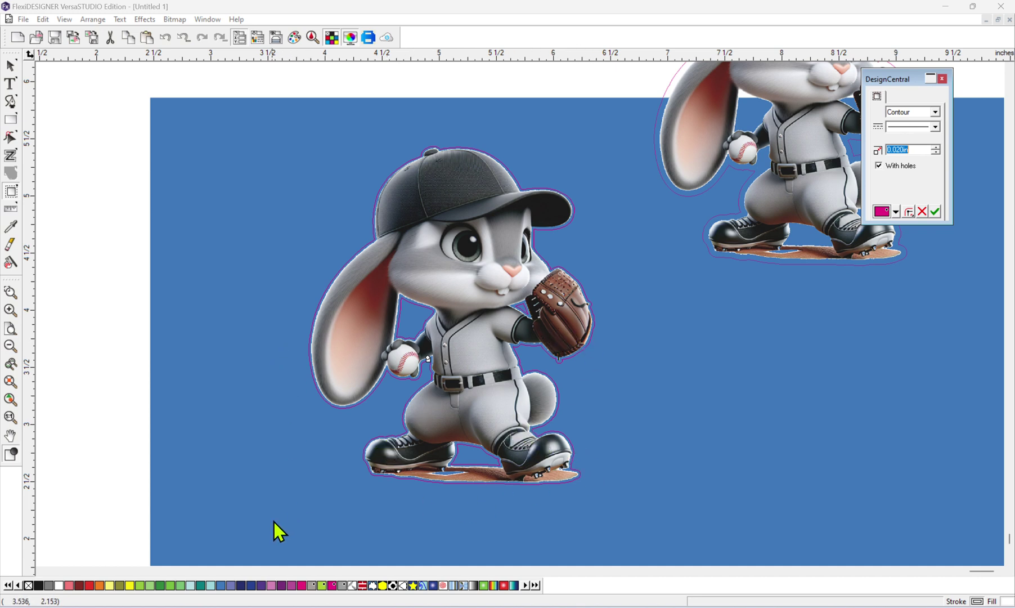
left_click(178, 544)
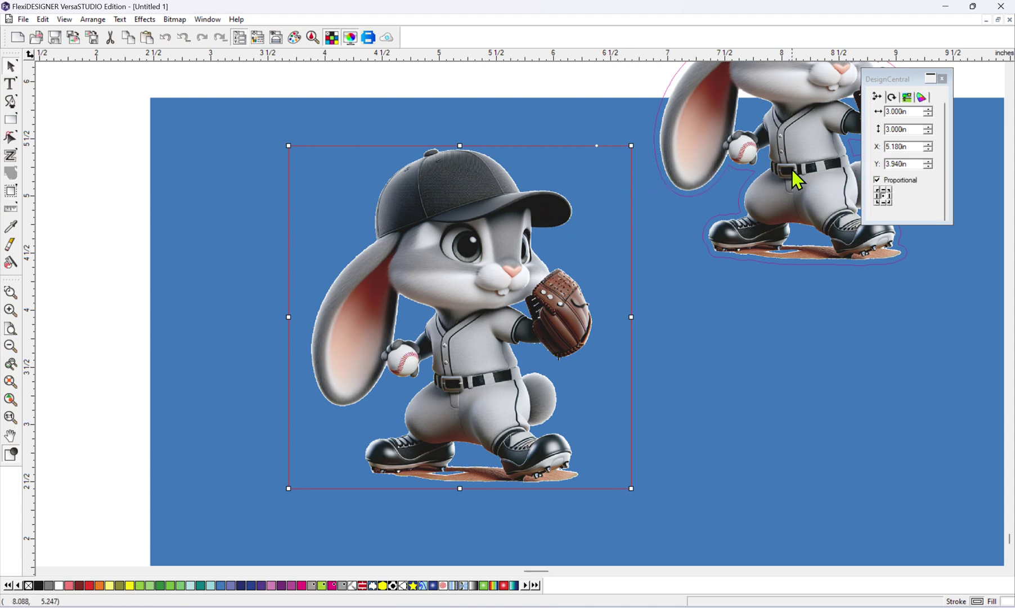
Step: Move the smaller contoured rabbit onto the blue rectangle beside the larger one, at about X 7.9 in, Y 3.9 in, and reselect the larger rabbit
left_click(790, 143)
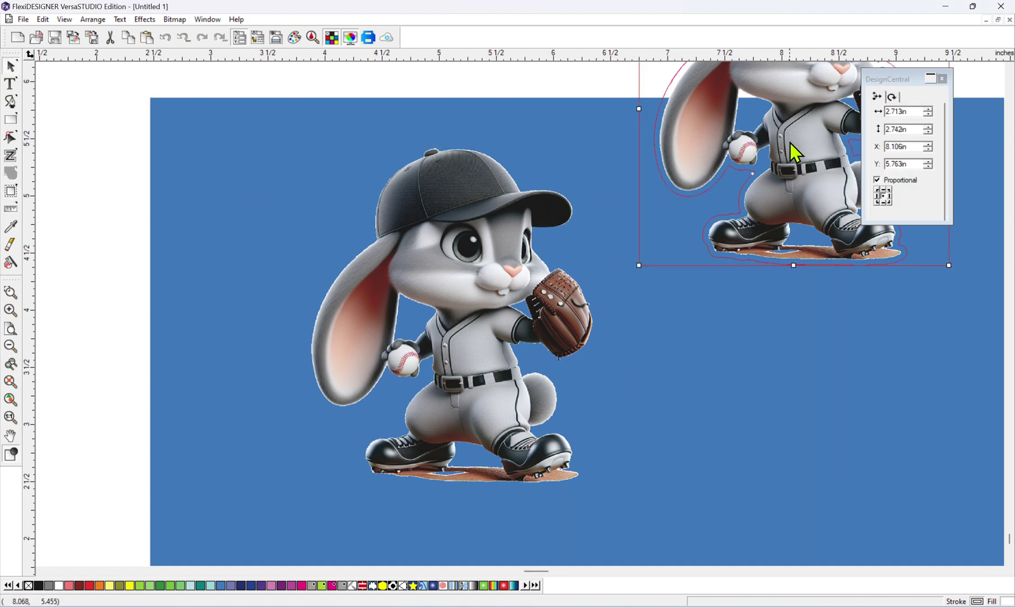
left_click_drag(791, 143, 763, 355)
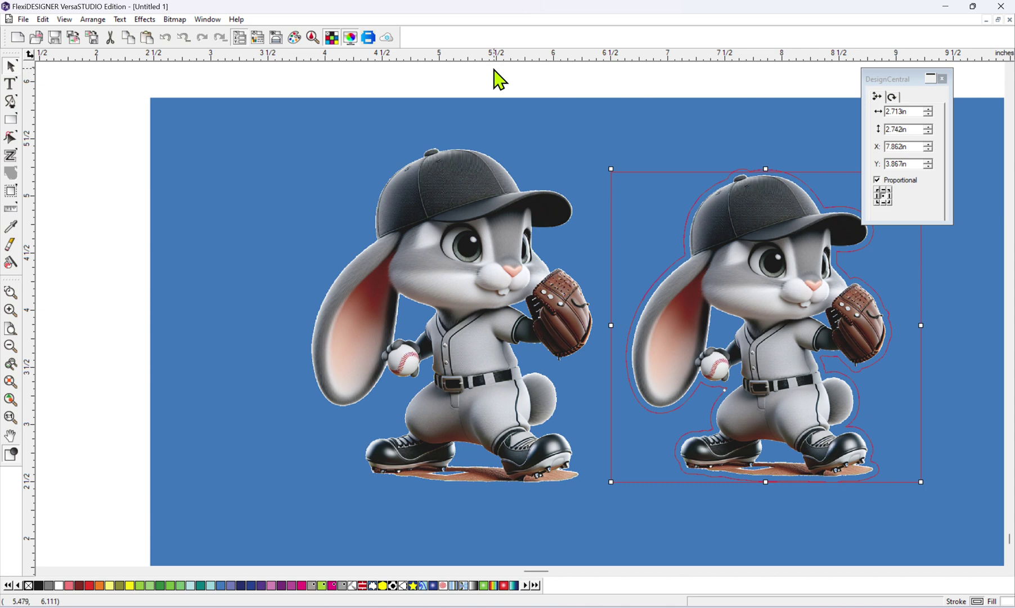
left_click(471, 197)
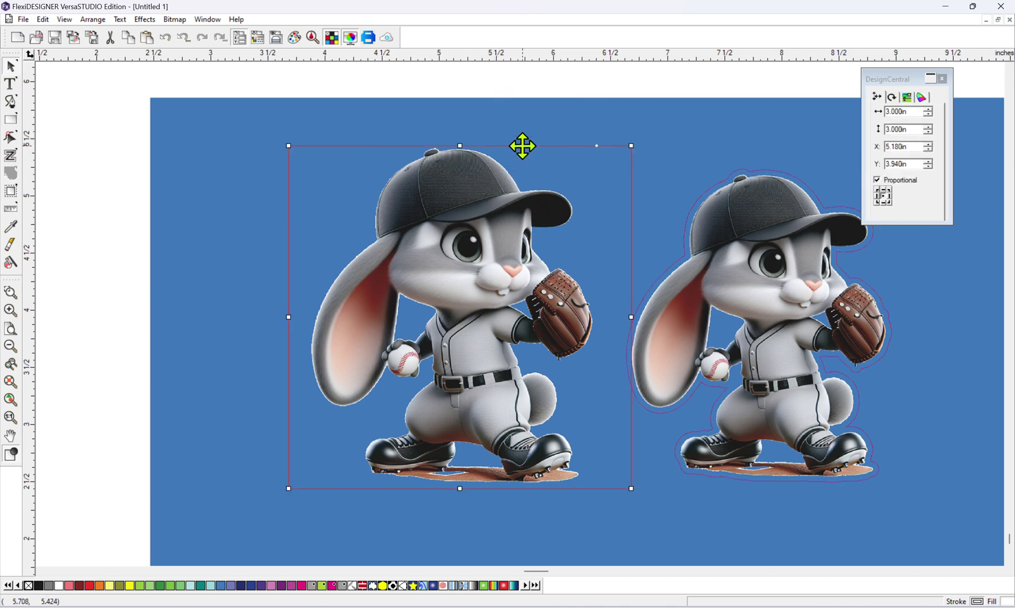